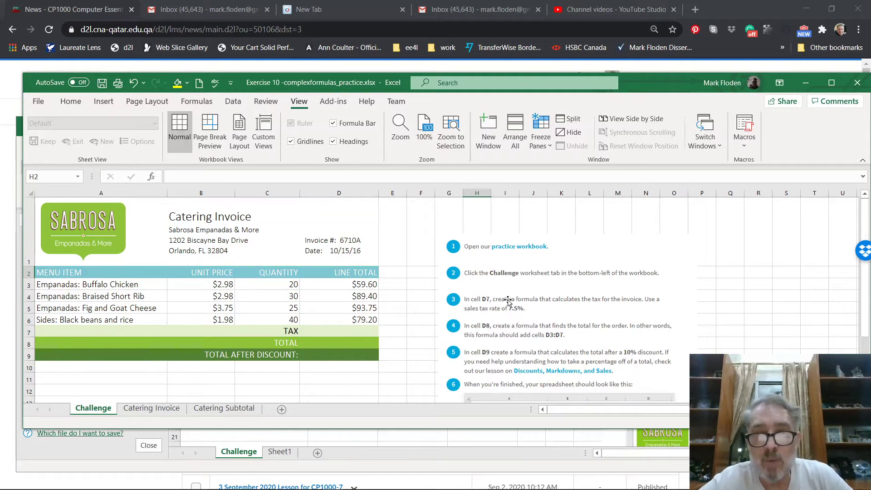
Enter =SUM(D3:D6)*.075 in D7 so the tax row shows $24.15.
{"action": "left_click", "coordinate": [343, 330]}
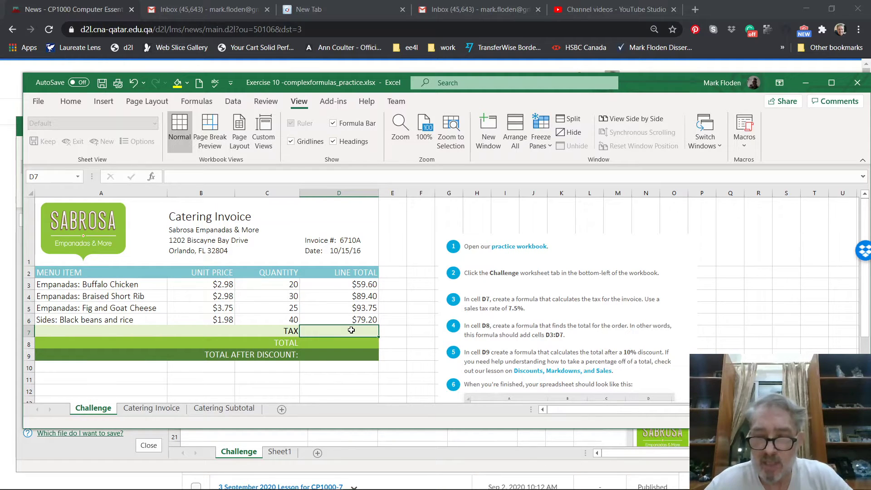
{"action": "type", "text": "="}
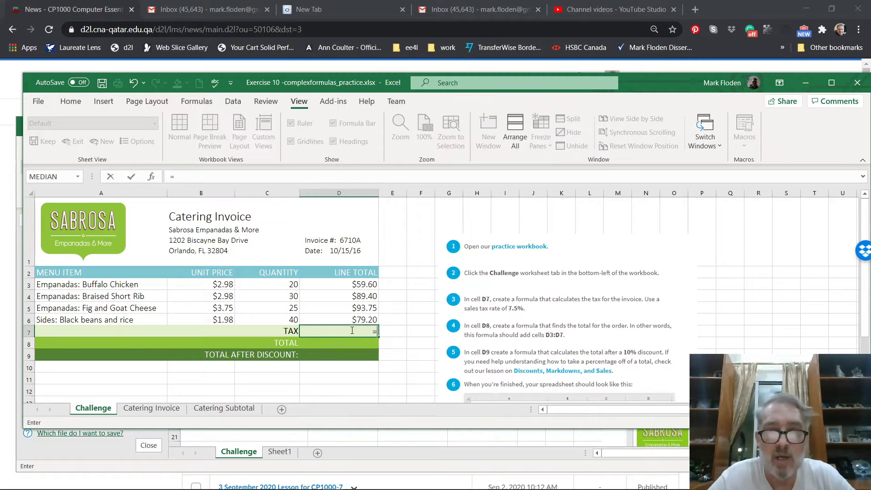
{"action": "left_click", "coordinate": [183, 179]}
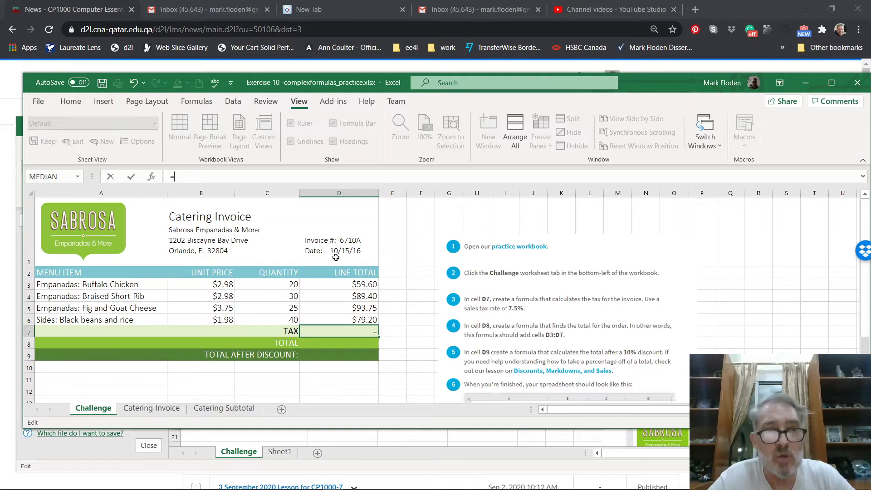
{"action": "type", "text": "sum"}
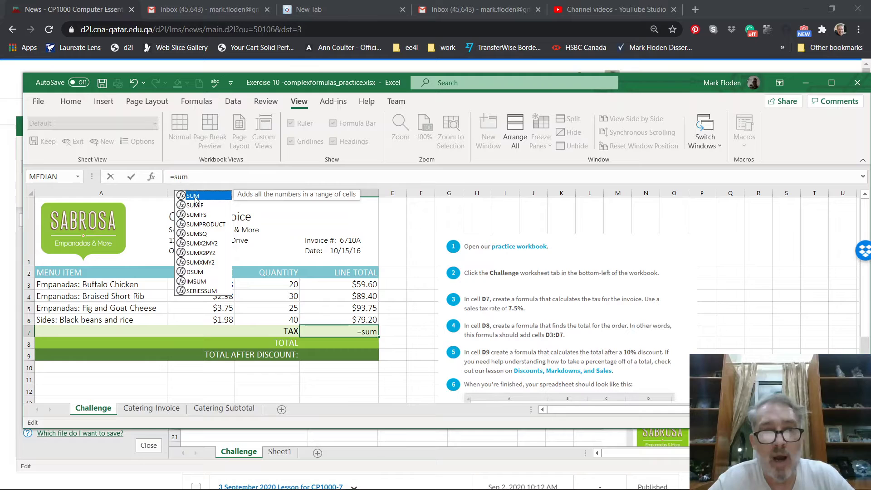
{"action": "left_click", "coordinate": [377, 333]}
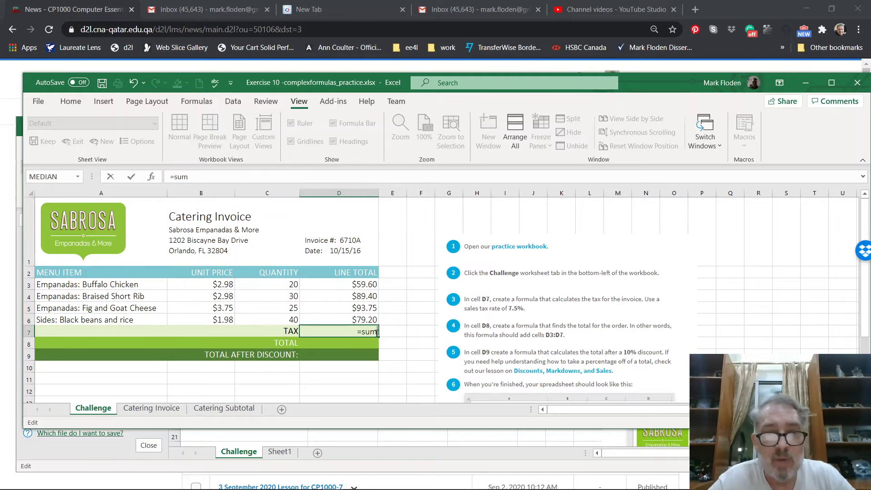
{"action": "type", "text": "("}
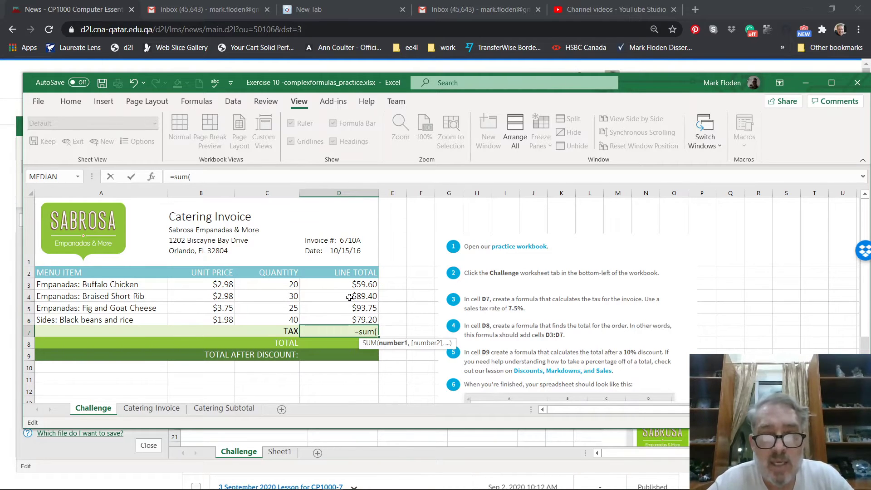
{"action": "left_click_drag", "start_coordinate": [341, 282], "coordinate": [350, 316]}
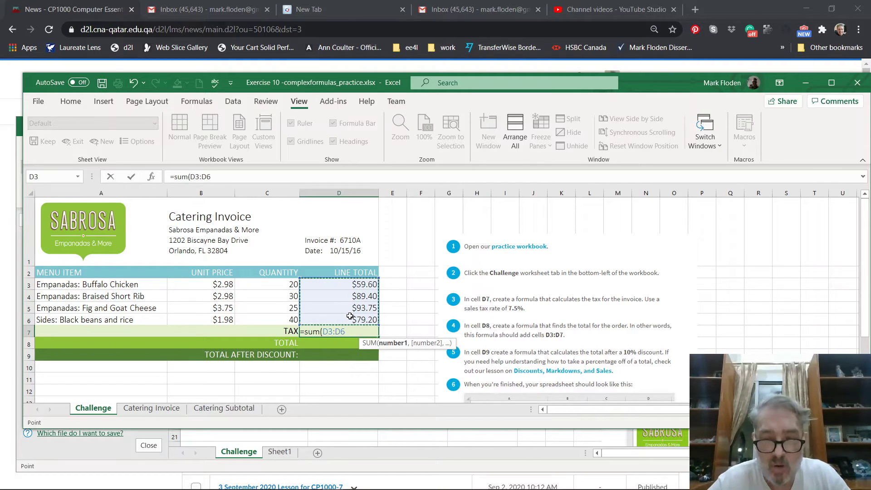
{"action": "type", "text": ")"}
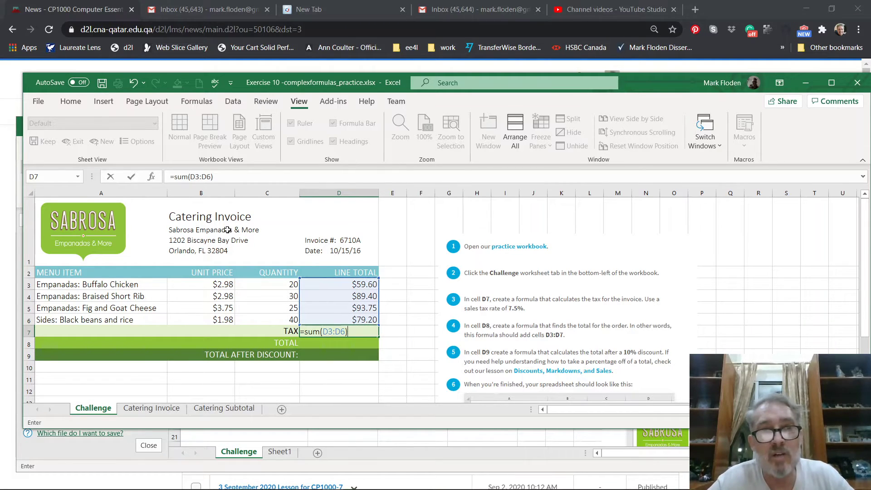
{"action": "left_click", "coordinate": [217, 176]}
{"action": "type", "text": "*"}
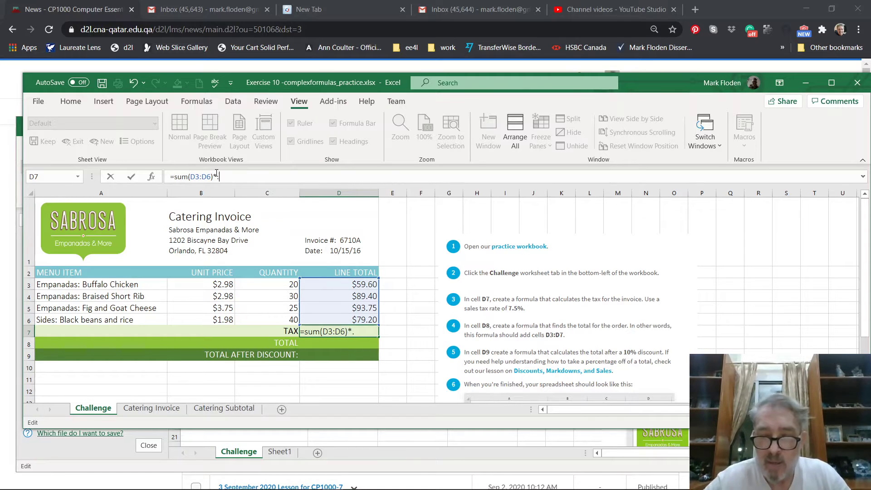
{"action": "type", "text": ".0"}
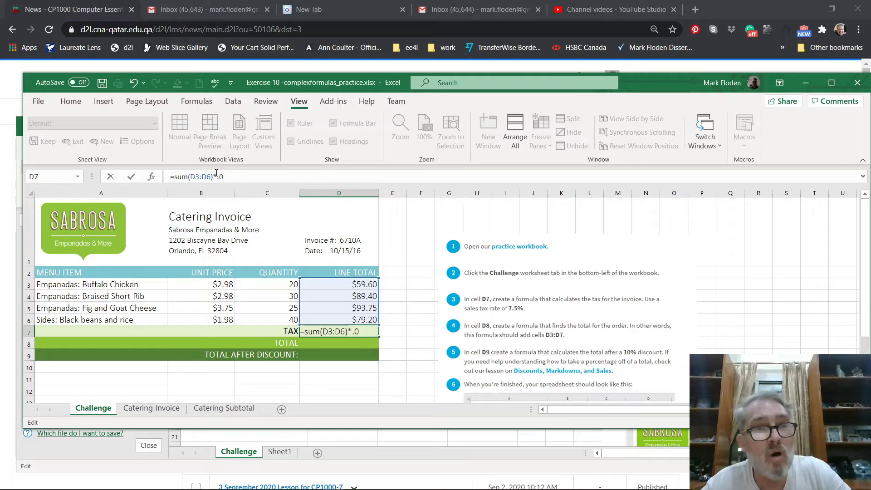
{"action": "type", "text": "75"}
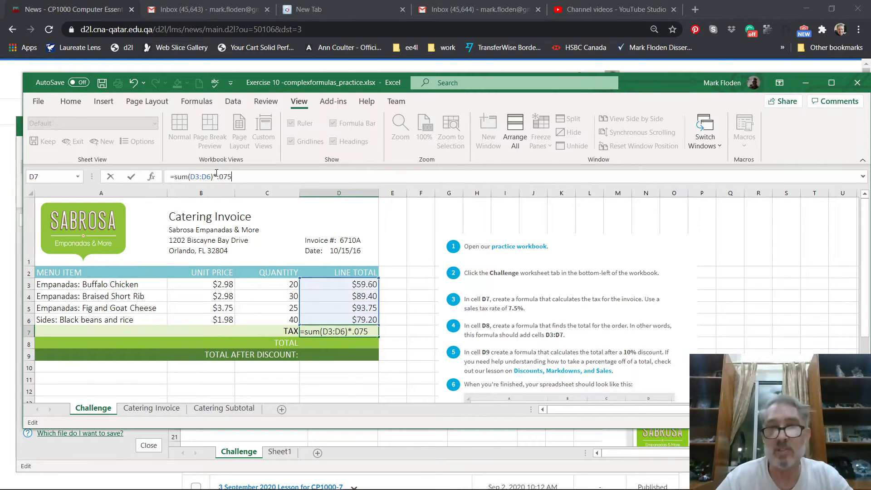
{"action": "key", "text": "Return"}
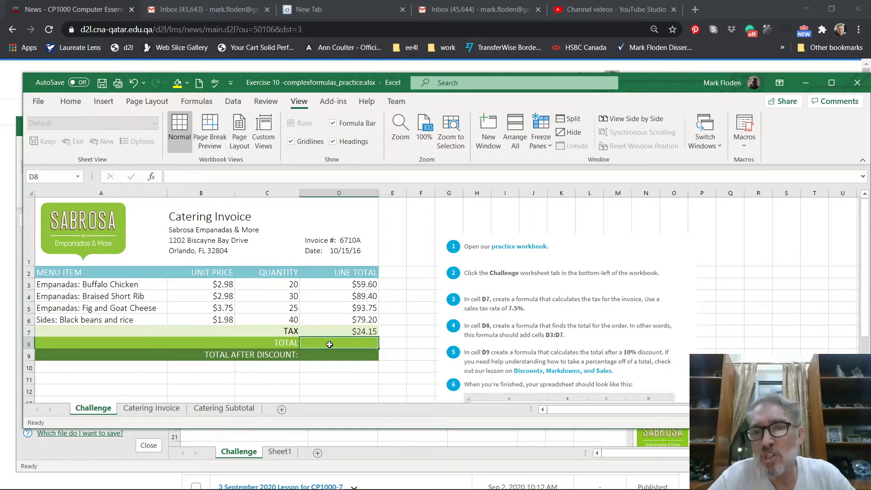
Use AutoSum's Sum on the Home tab to total D3:D7 in D8, giving $346.10.
{"action": "left_click", "coordinate": [71, 101]}
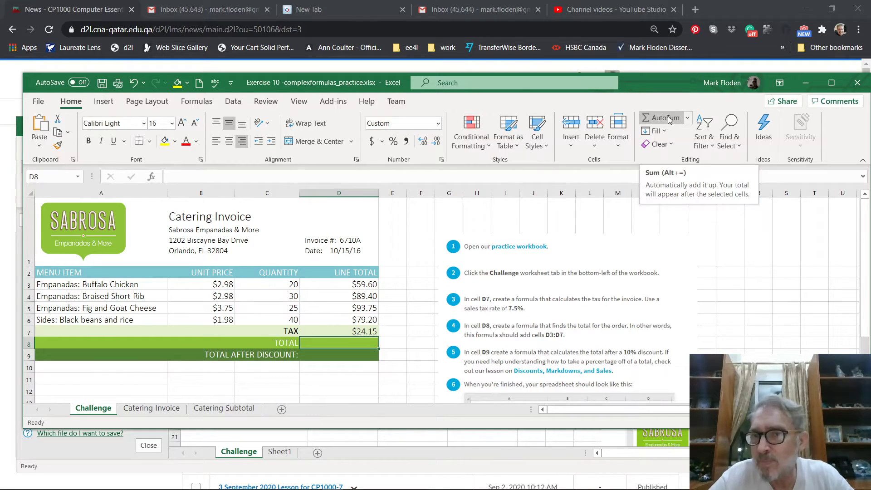
{"action": "left_click", "coordinate": [687, 118]}
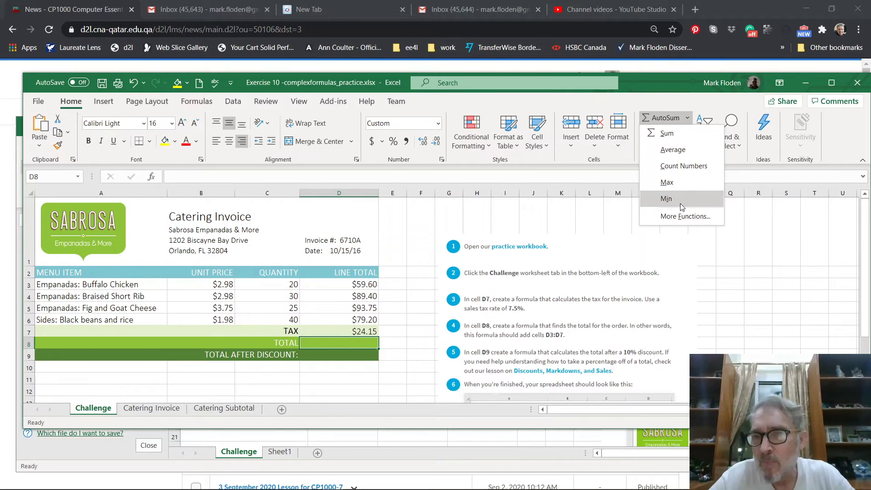
{"action": "left_click", "coordinate": [667, 133]}
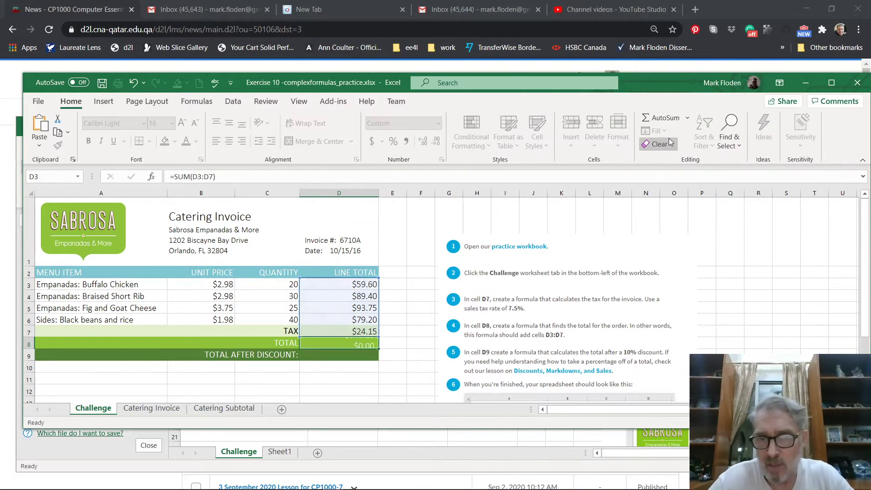
{"action": "key", "text": "Return"}
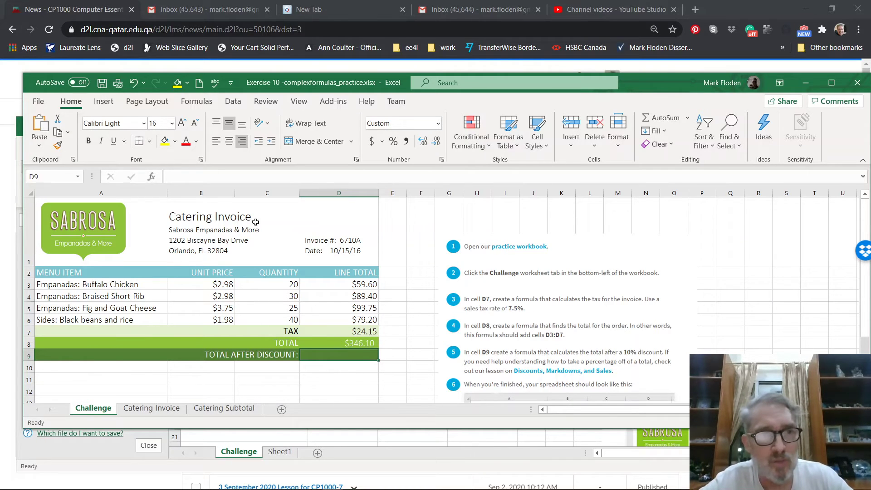
Check the SUM formula behind the D8 total.
{"action": "left_click", "coordinate": [370, 345]}
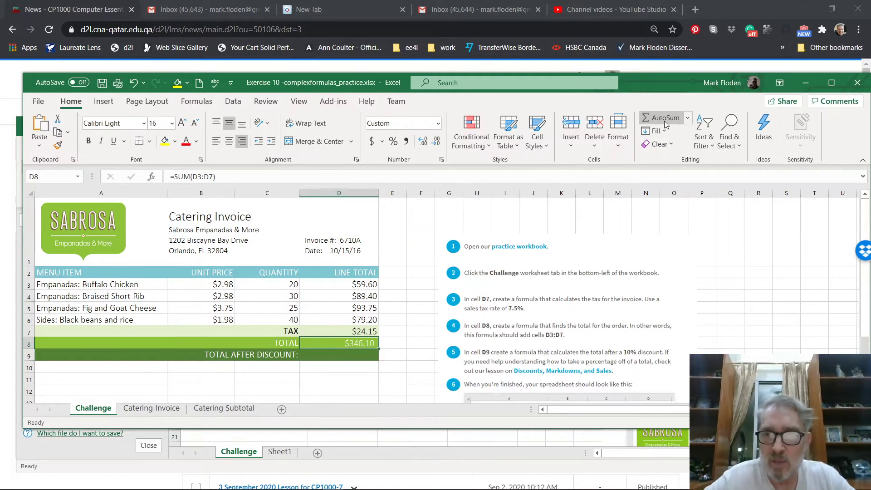
{"action": "left_click", "coordinate": [335, 355]}
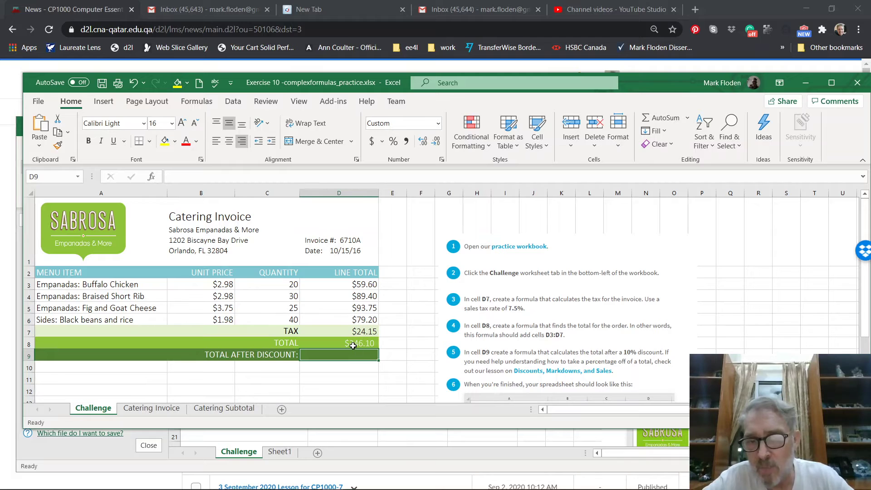
{"action": "left_click", "coordinate": [353, 344]}
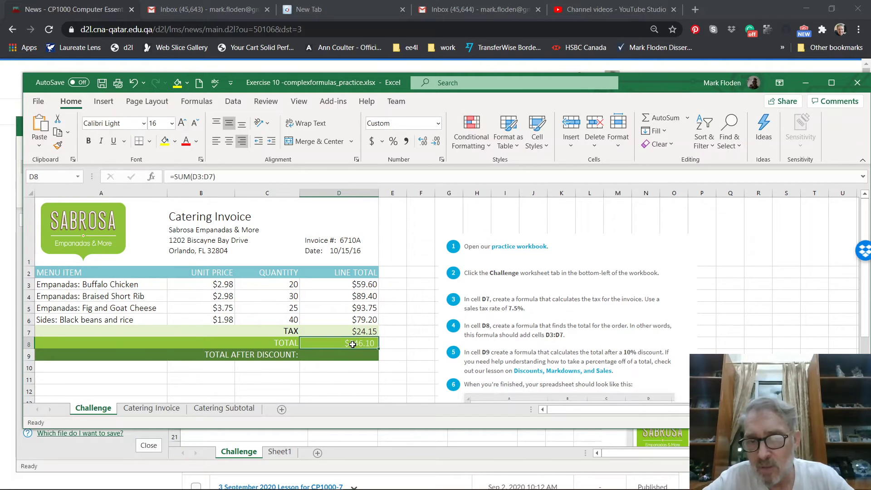
{"action": "left_click", "coordinate": [353, 355]}
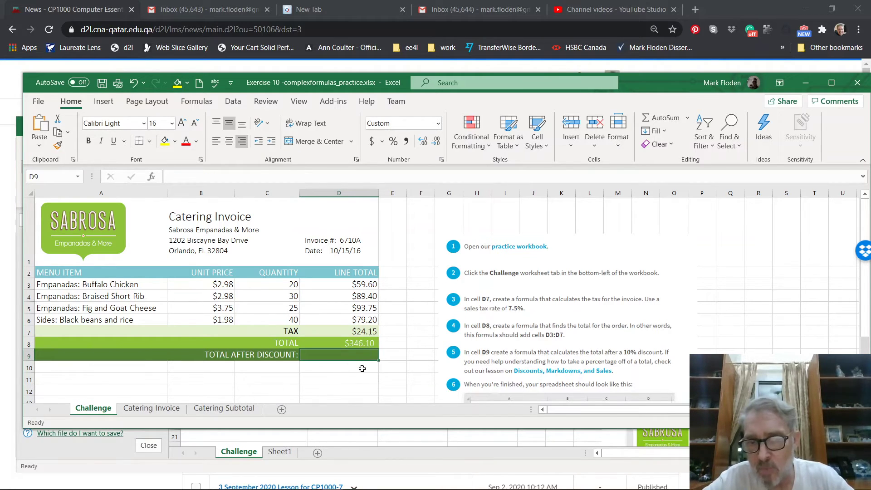
{"action": "left_click", "coordinate": [350, 340]}
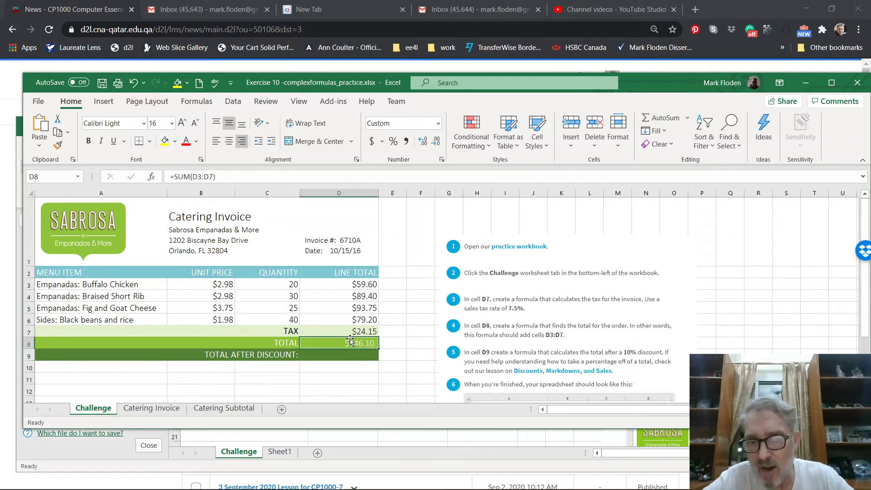
Enter =D8-(D8*.1) in D9 for a discounted total of $311.49.
{"action": "left_click", "coordinate": [353, 356]}
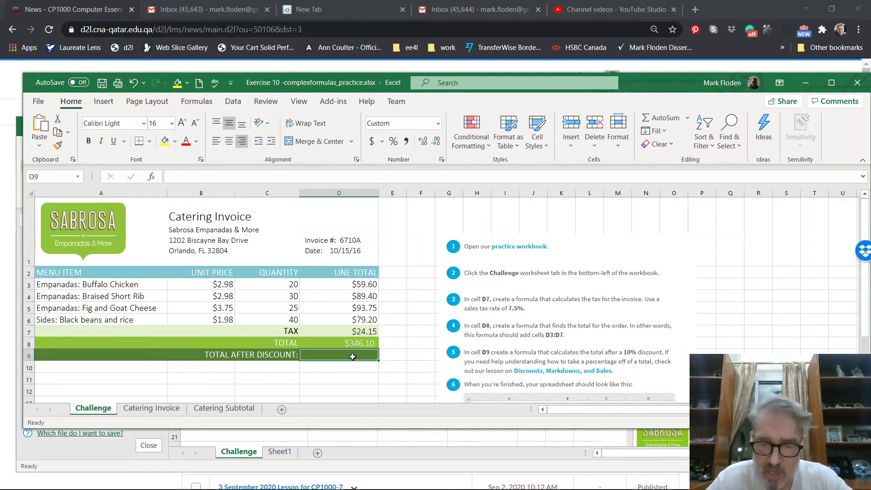
{"action": "type", "text": "="}
{"action": "left_click", "coordinate": [348, 343]}
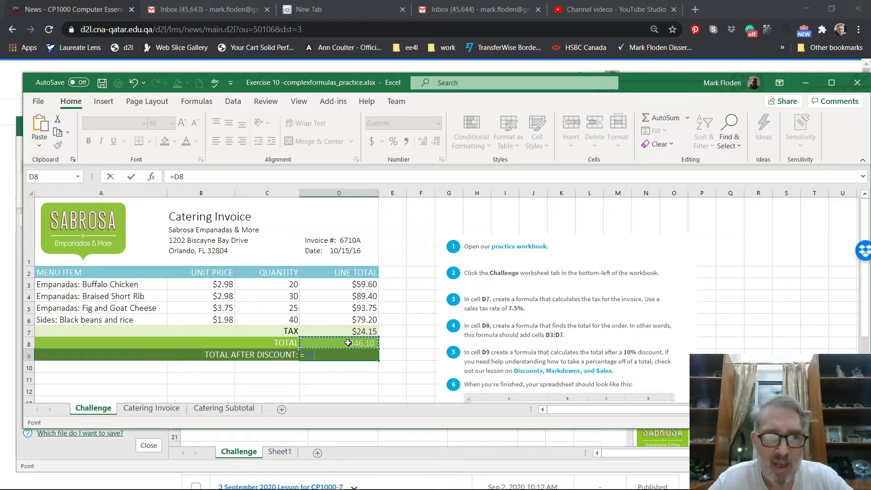
{"action": "type", "text": "-("}
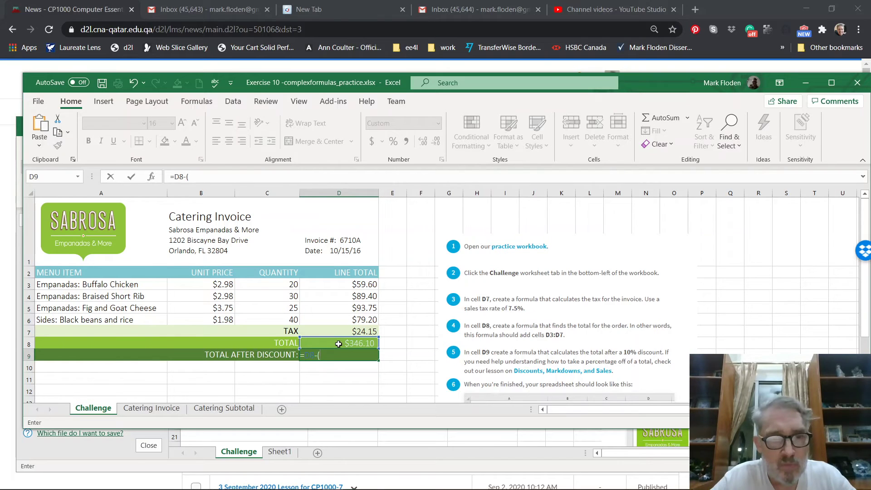
{"action": "left_click", "coordinate": [338, 344]}
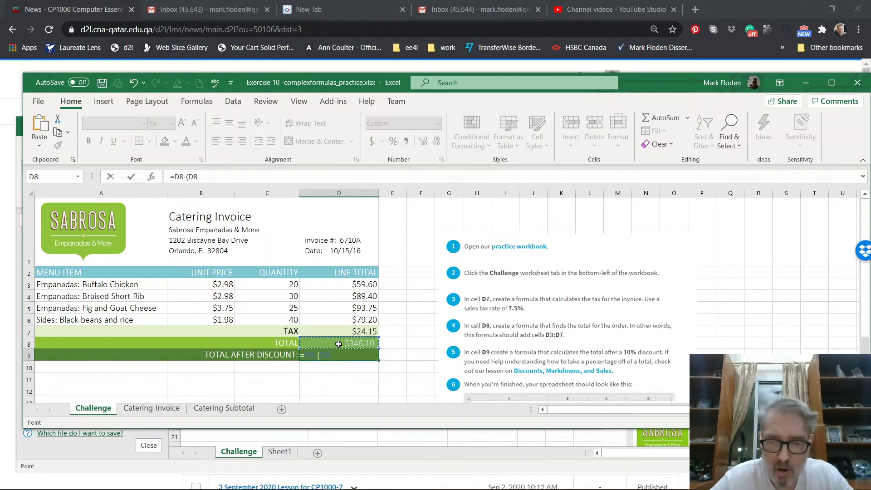
{"action": "type", "text": "*"}
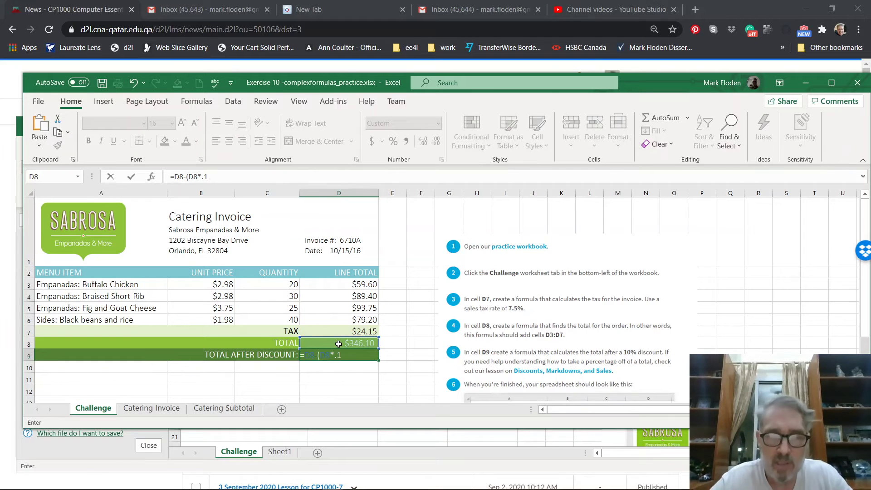
{"action": "type", "text": ".1)"}
{"action": "key", "text": "Return"}
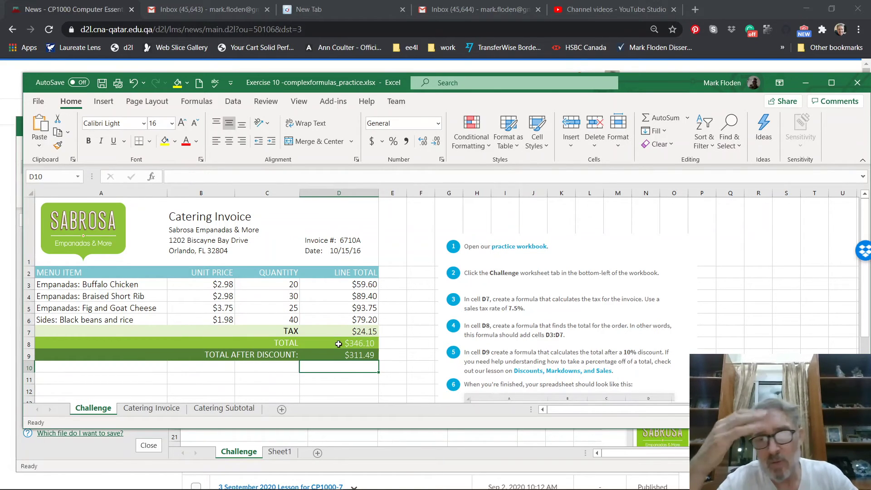
{"action": "left_click", "coordinate": [340, 355]}
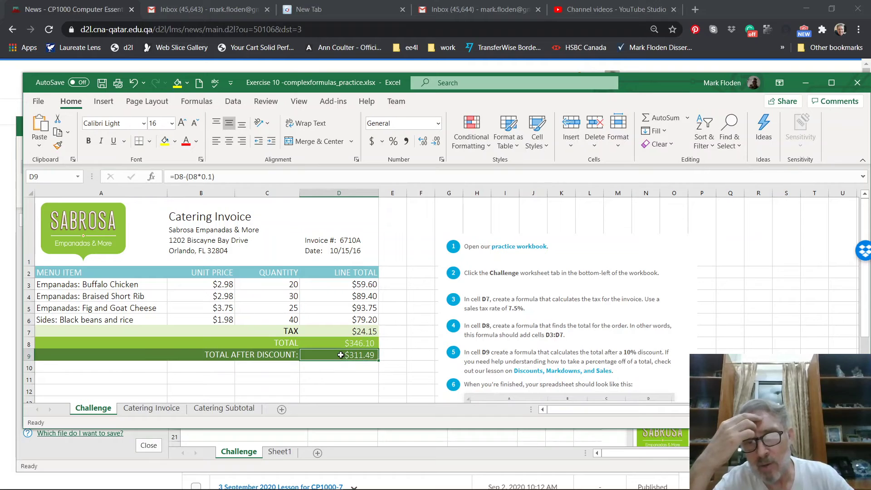
{"action": "left_click", "coordinate": [223, 176]}
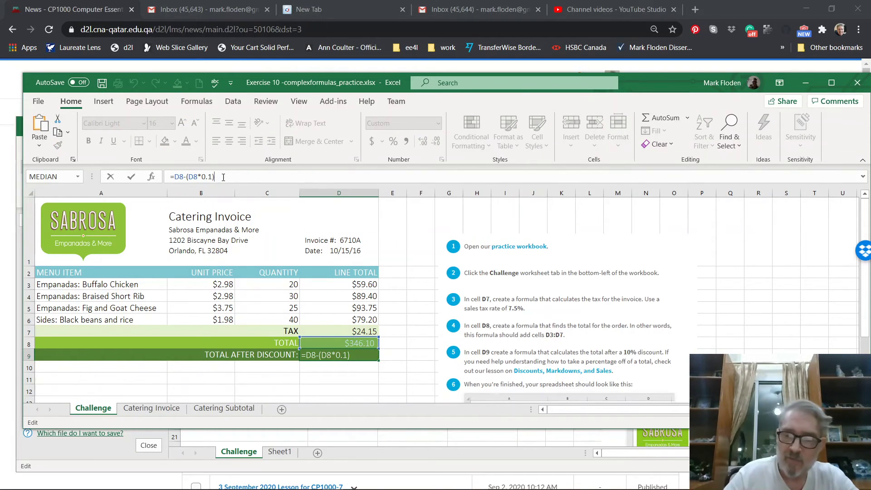
{"action": "key", "text": "BackSpace"}
{"action": "key", "text": "BackSpace"}
{"action": "key", "text": "BackSpace"}
{"action": "key", "text": "BackSpace"}
{"action": "key", "text": "BackSpace"}
{"action": "key", "text": "BackSpace"}
{"action": "key", "text": "BackSpace"}
{"action": "key", "text": "BackSpace"}
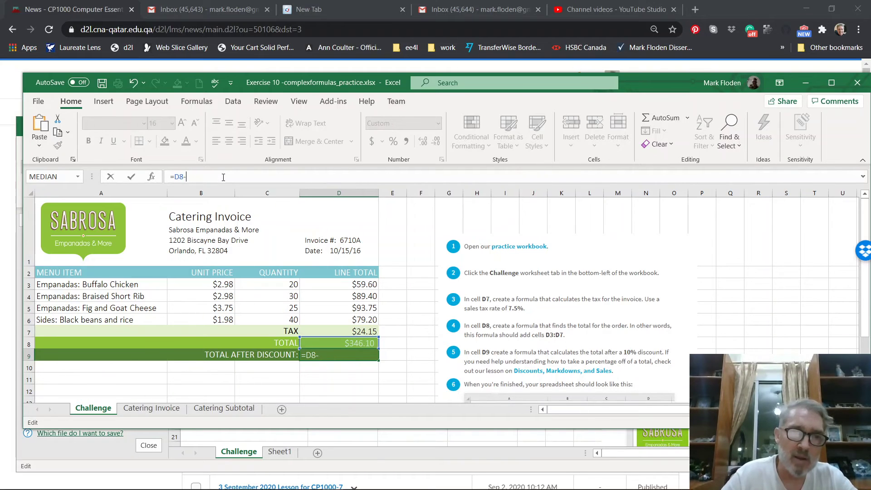
{"action": "key", "text": "BackSpace"}
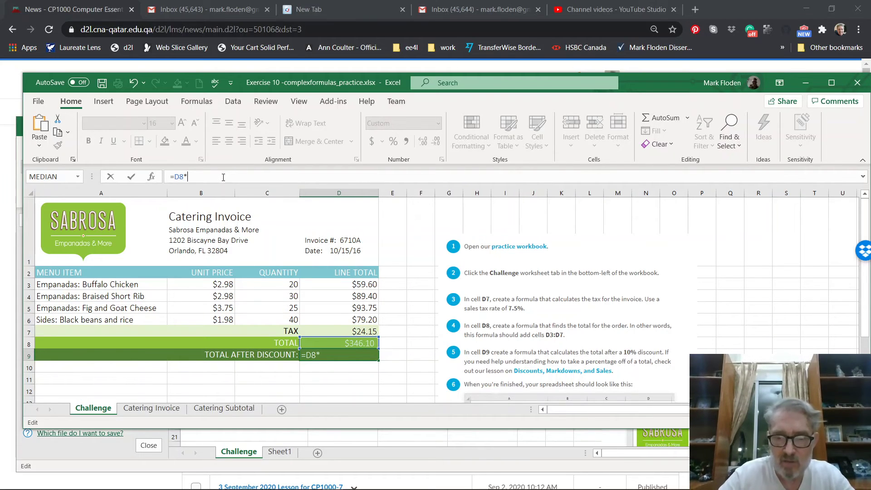
{"action": "type", "text": "*.9"}
{"action": "key", "text": "Return"}
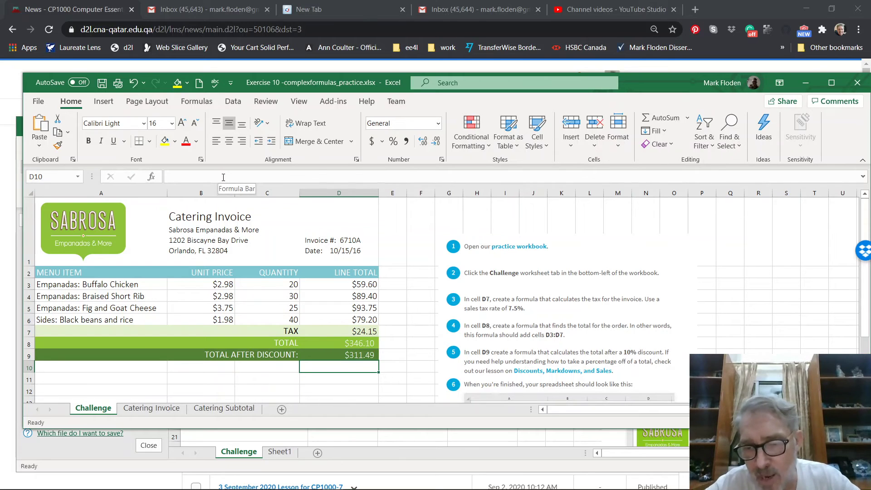
{"action": "left_click", "coordinate": [337, 353]}
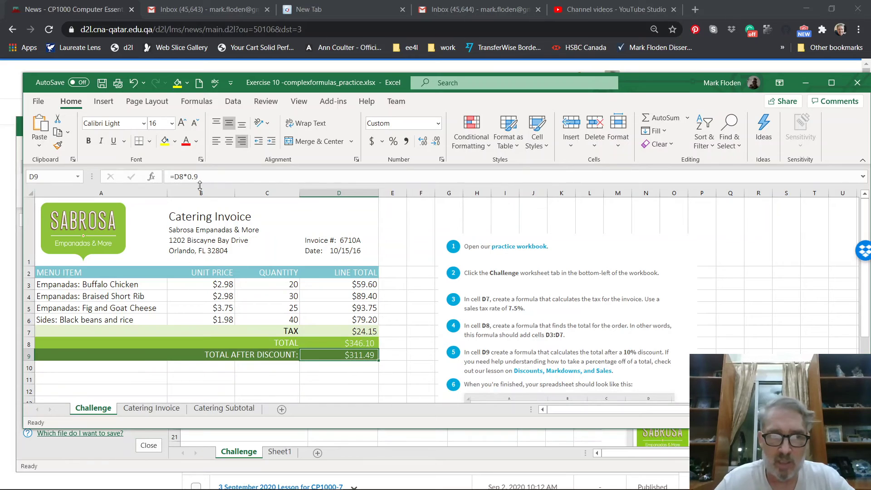
{"action": "left_click", "coordinate": [201, 178]}
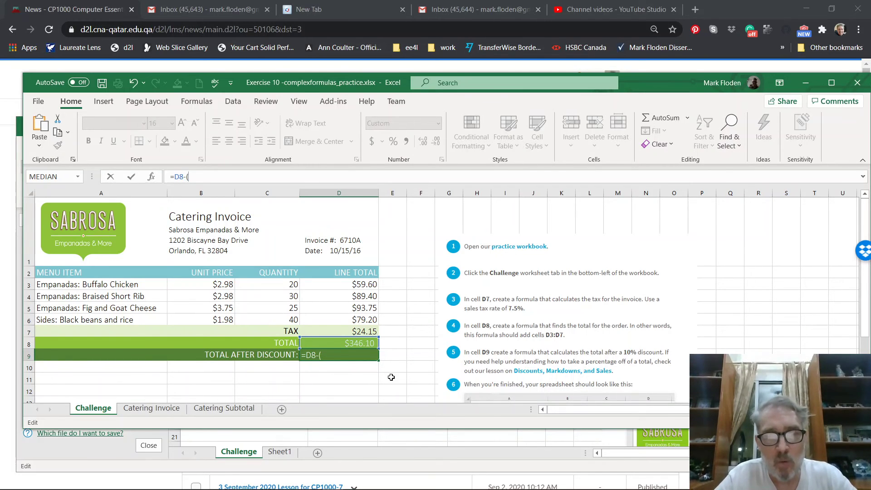
{"action": "left_click", "coordinate": [348, 345]}
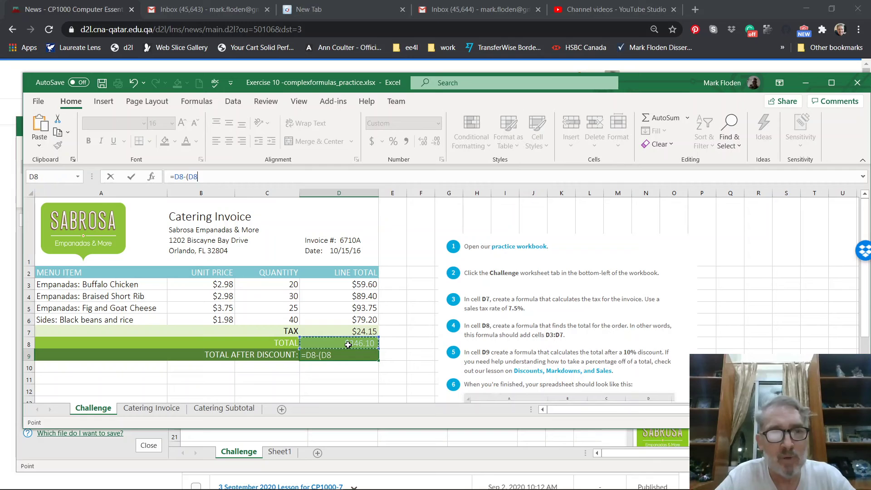
{"action": "type", "text": "*"}
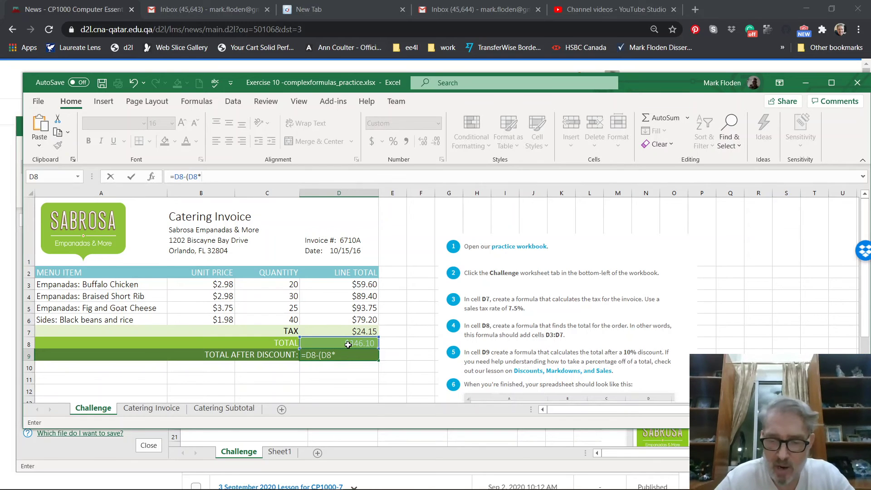
{"action": "type", "text": ".1)"}
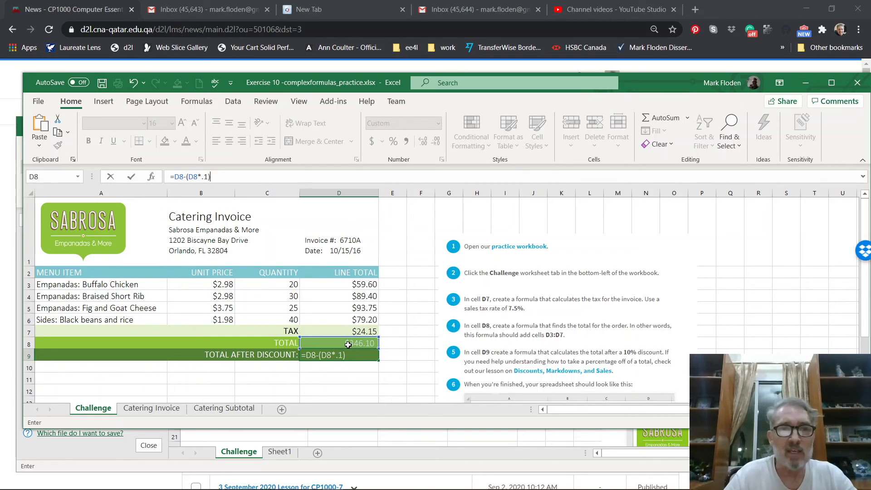
{"action": "key", "text": "Return"}
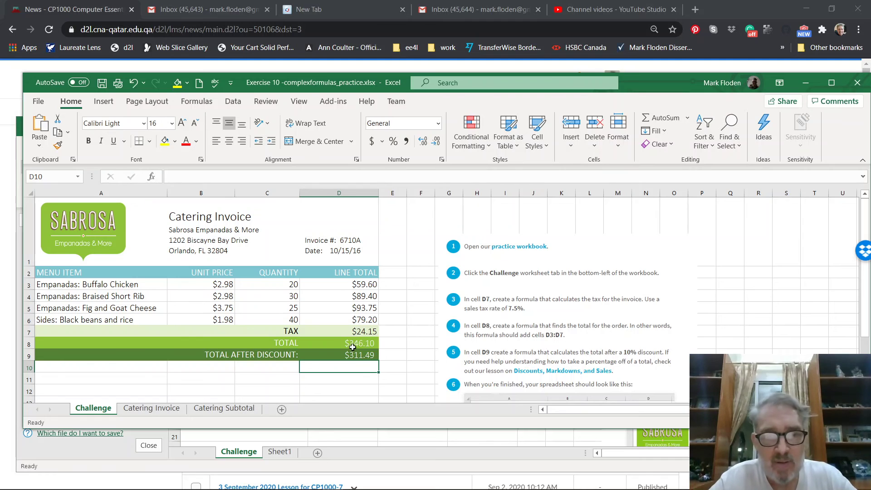
Compare D9's formula and the invoice with the sample image, then stop the OBS recording.
{"action": "left_click", "coordinate": [353, 355]}
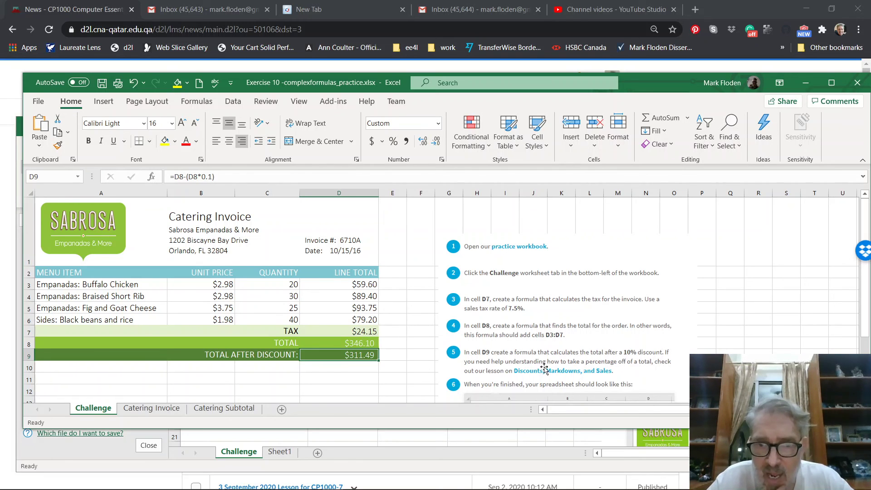
{"action": "scroll", "coordinate": [558, 371], "scroll_direction": "down", "scroll_amount": 1}
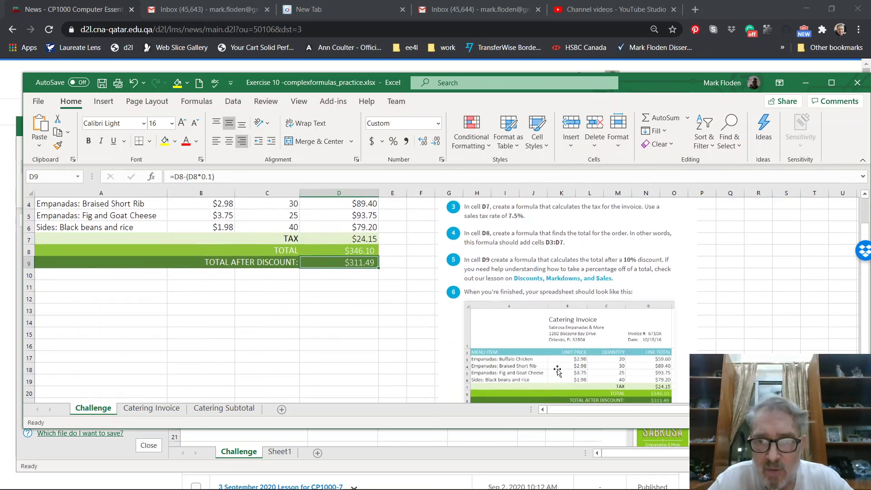
{"action": "scroll", "coordinate": [557, 371], "scroll_direction": "down", "scroll_amount": 1}
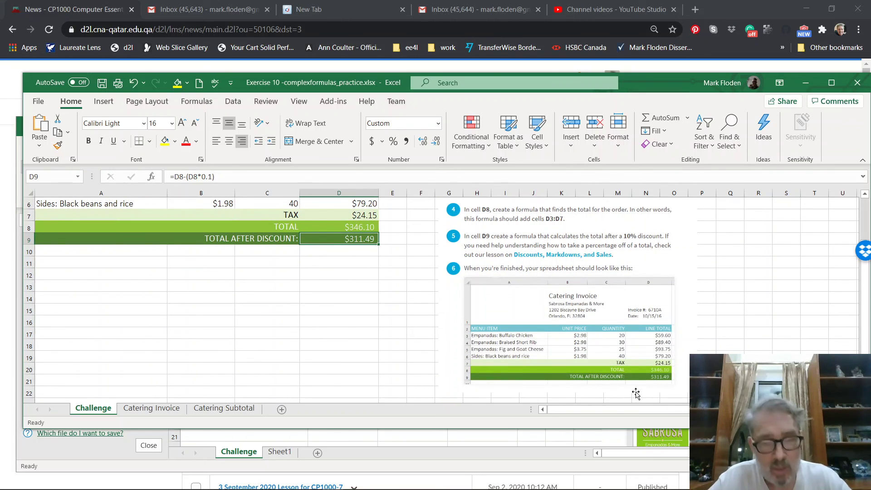
{"action": "left_click", "coordinate": [397, 483]}
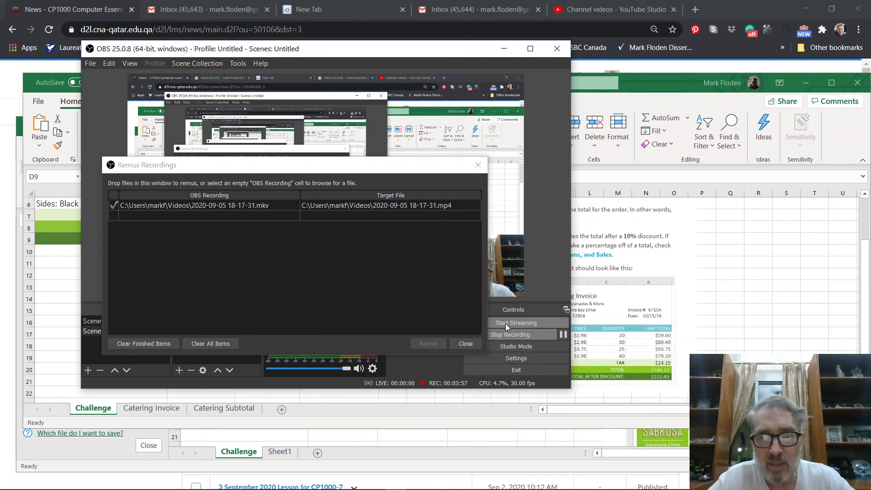
{"action": "left_click", "coordinate": [514, 336]}
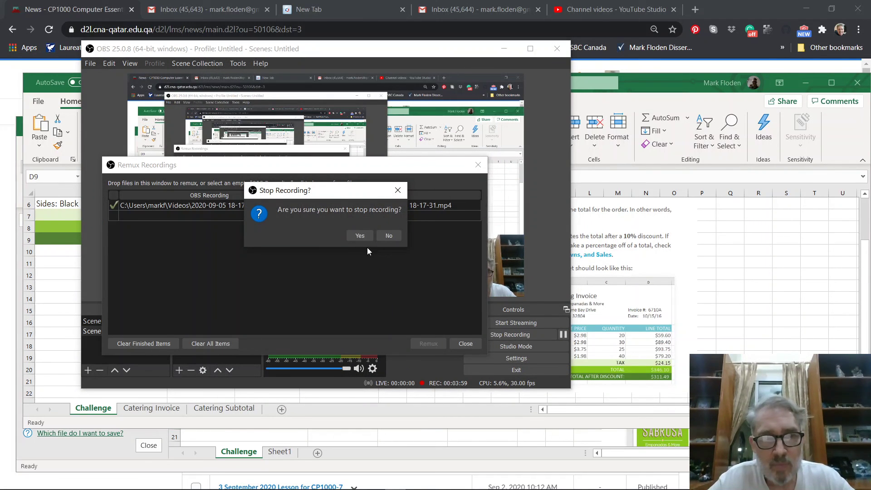